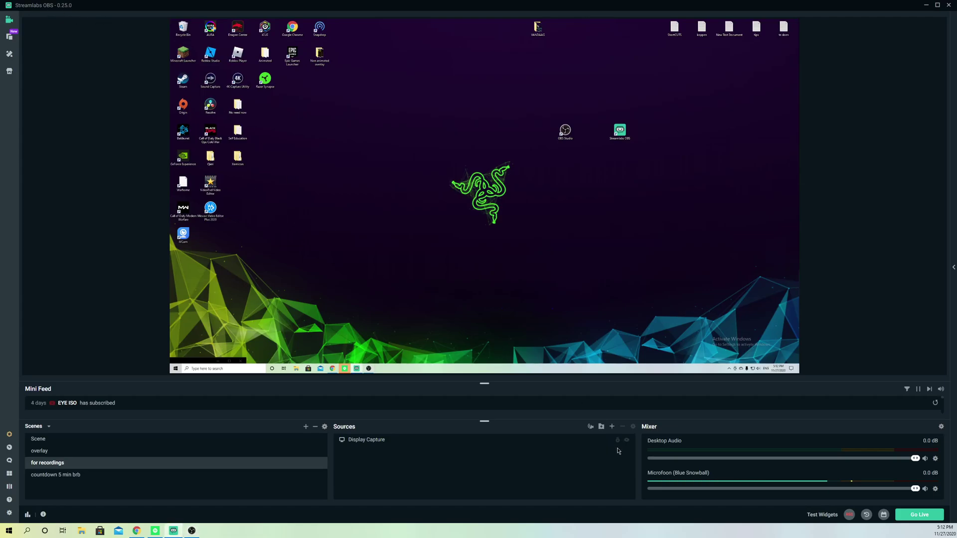
Step: Crop the Display Capture's right, top and bottom edges down to the top-left nine-icon block
left_click(366, 440)
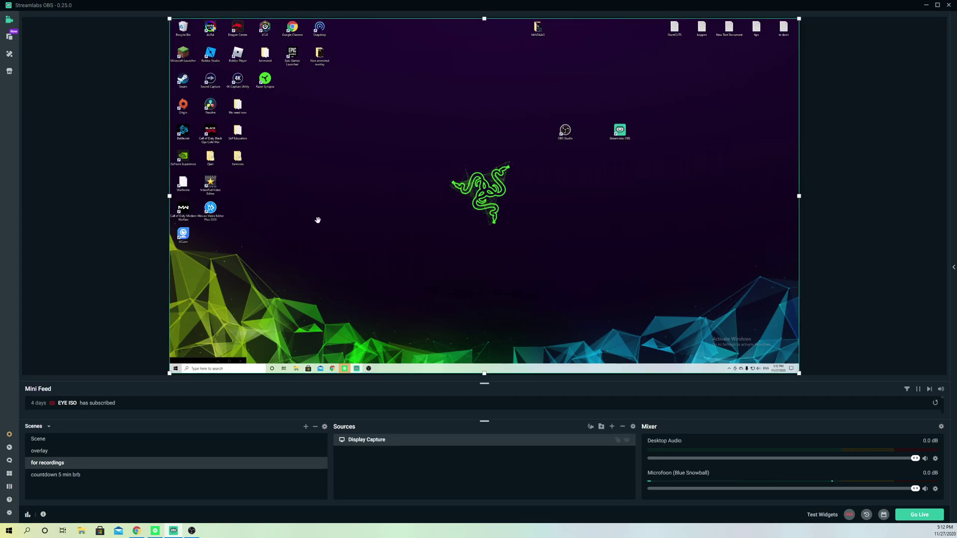
left_click_drag(318, 221, 303, 219)
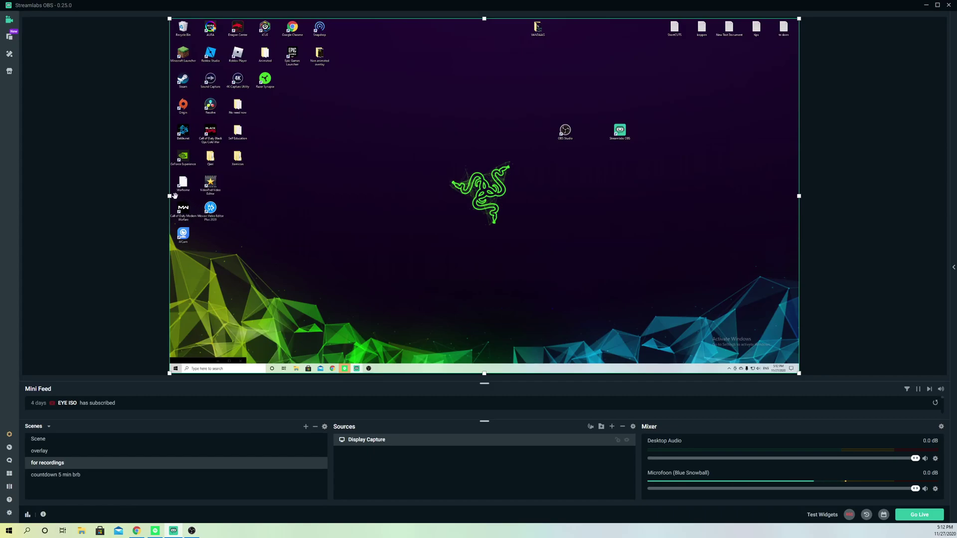
left_click_drag(171, 196, 160, 198)
left_click_drag(800, 196, 252, 196)
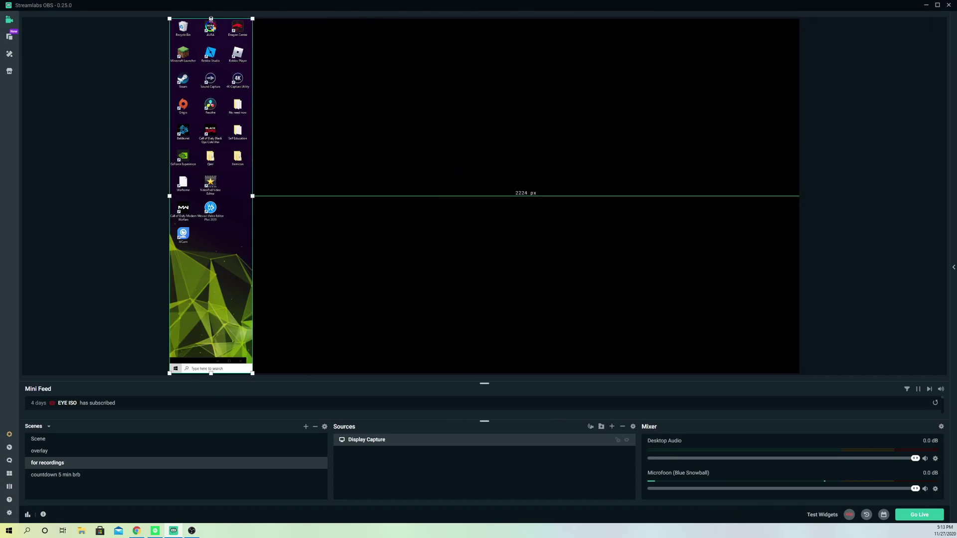
left_click_drag(211, 19, 211, 42)
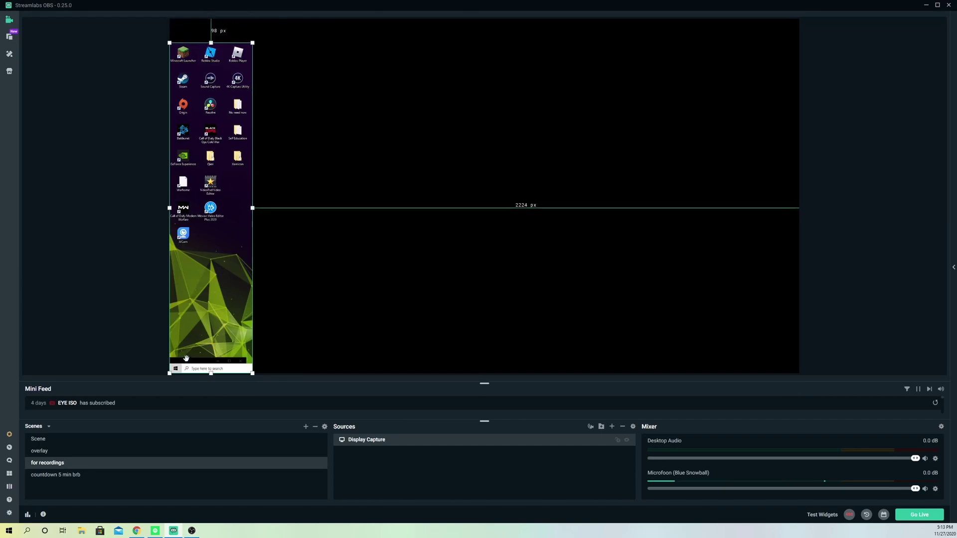
left_click_drag(211, 372, 211, 117)
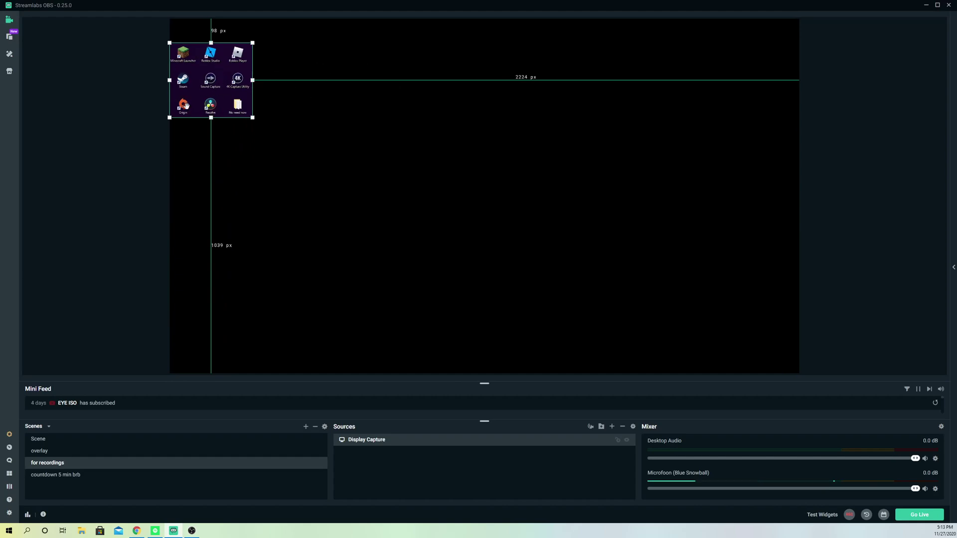
Step: Place the cropped icon capture at the canvas top-left and scale it from its corner to full height
left_click(389, 168)
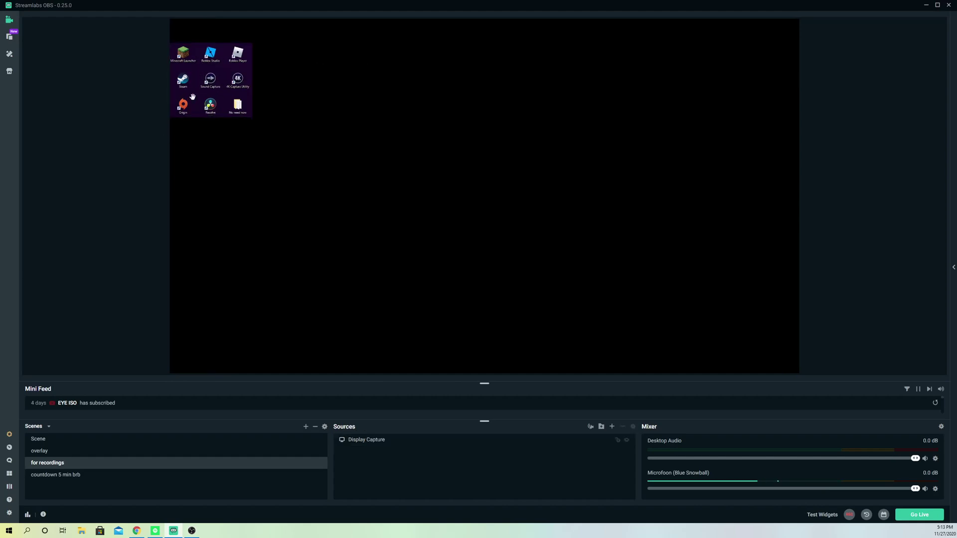
left_click(209, 91)
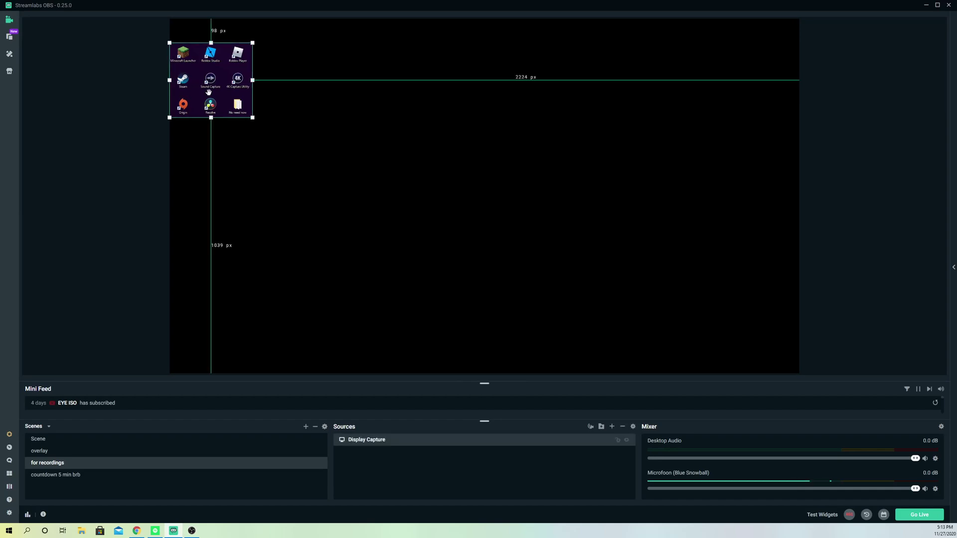
left_click_drag(209, 92, 210, 67)
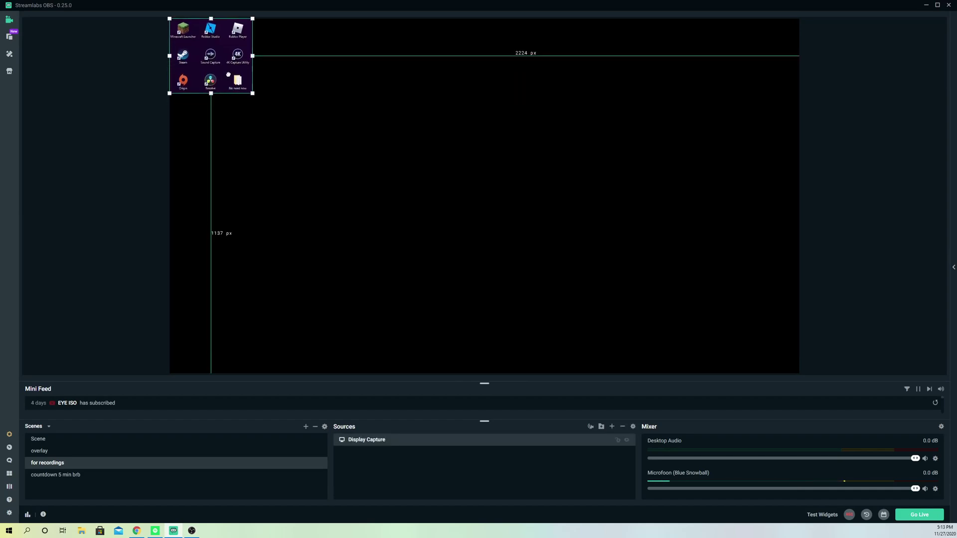
mouse_move(253, 94)
left_mouse_down()
mouse_move(569, 335)
mouse_move(563, 373)
left_mouse_up()
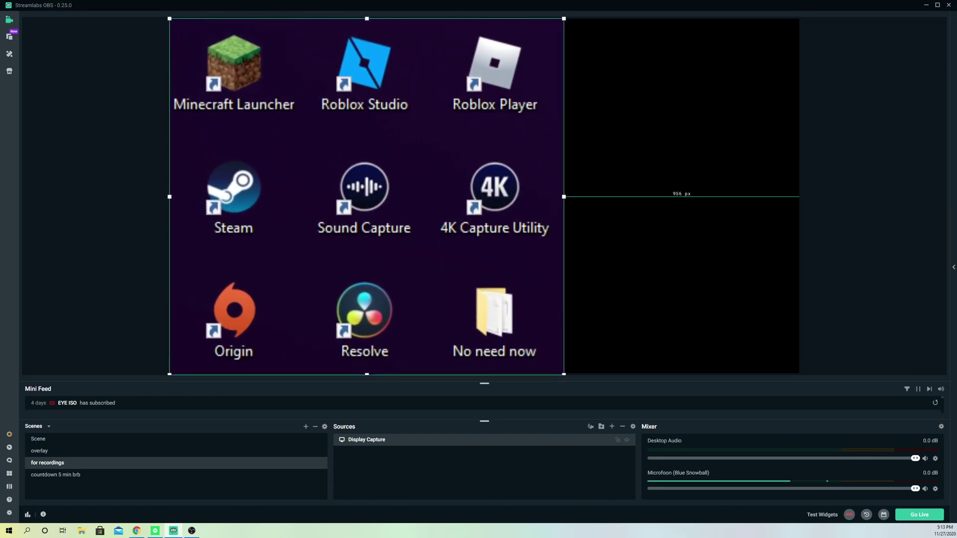
left_click(404, 191)
Step: Centre the icon capture horizontally and stretch its left and right sides to the canvas edges
left_click_drag(414, 210, 521, 212)
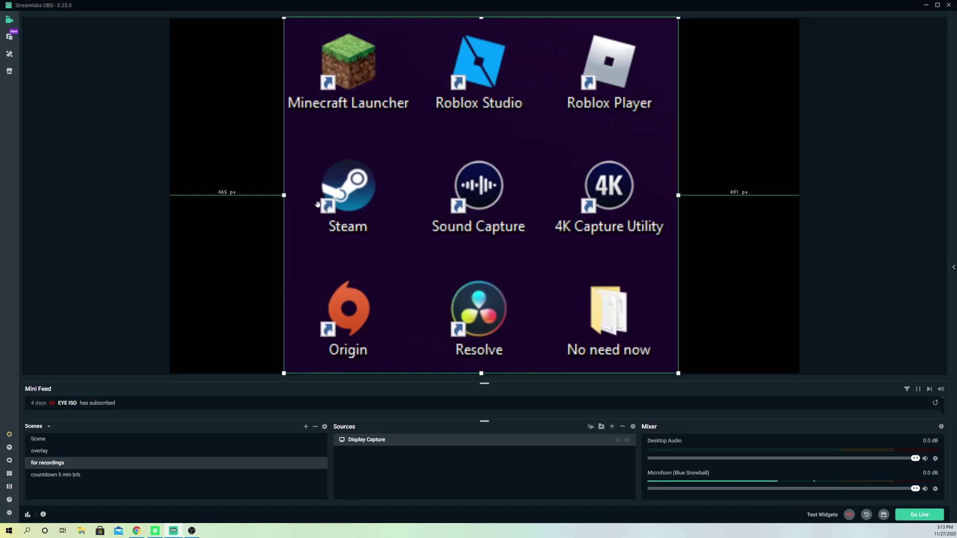
left_click_drag(284, 194, 172, 193)
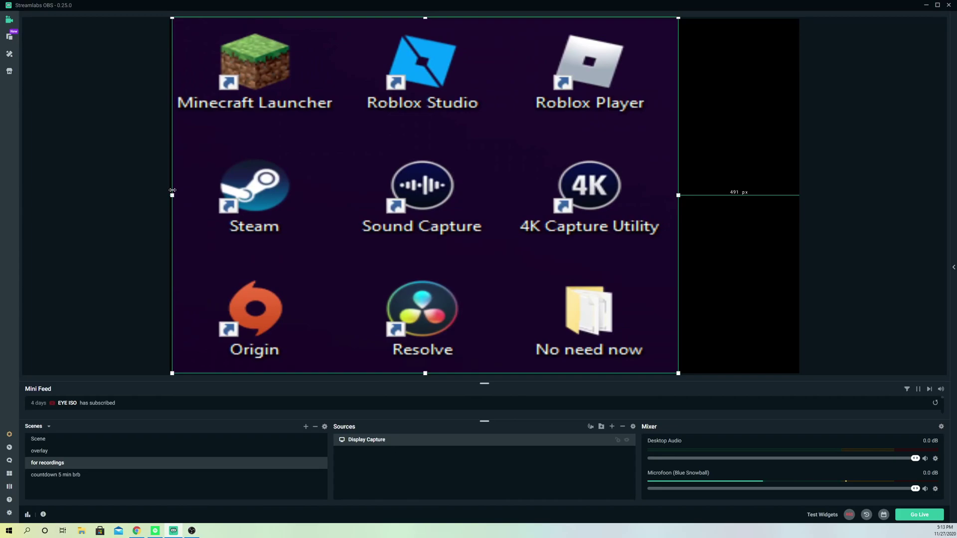
left_click_drag(677, 192, 799, 195)
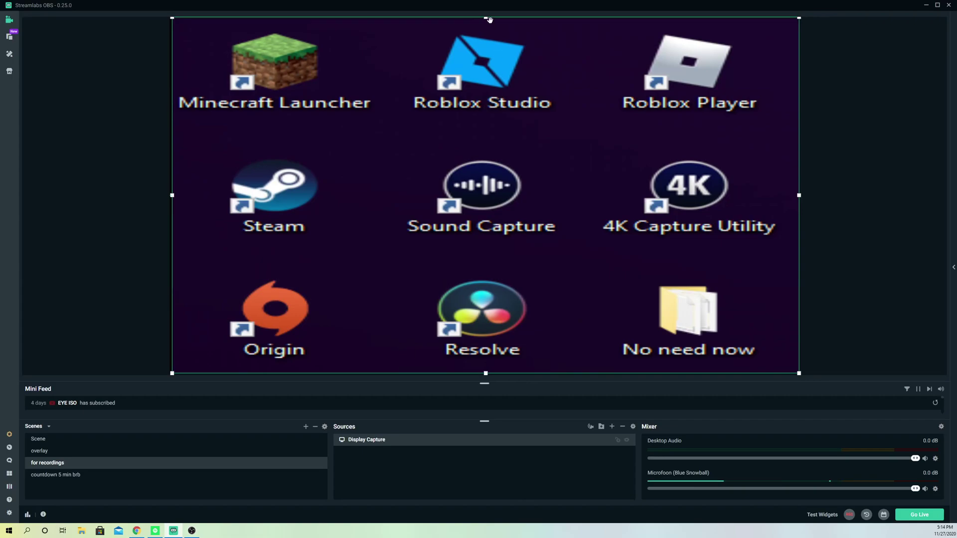
Step: Crop off the Minecraft and Roblox top row, then stretch the six icons up to the canvas top
left_click_drag(486, 18, 486, 136)
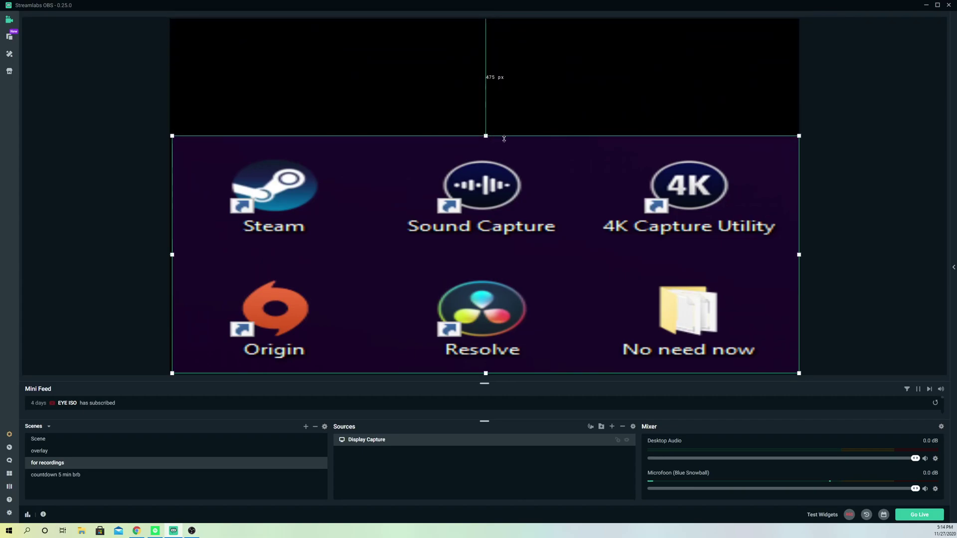
left_click(606, 93)
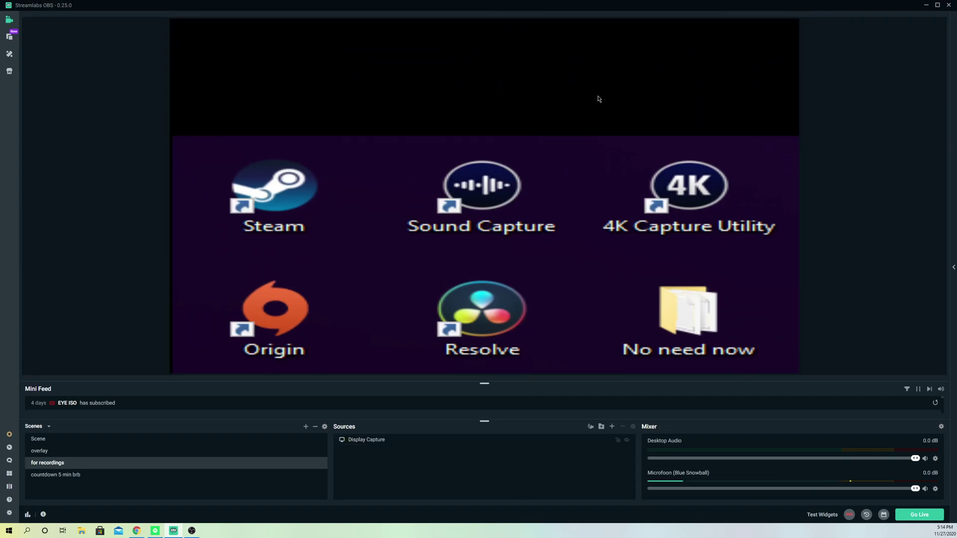
left_click(484, 161)
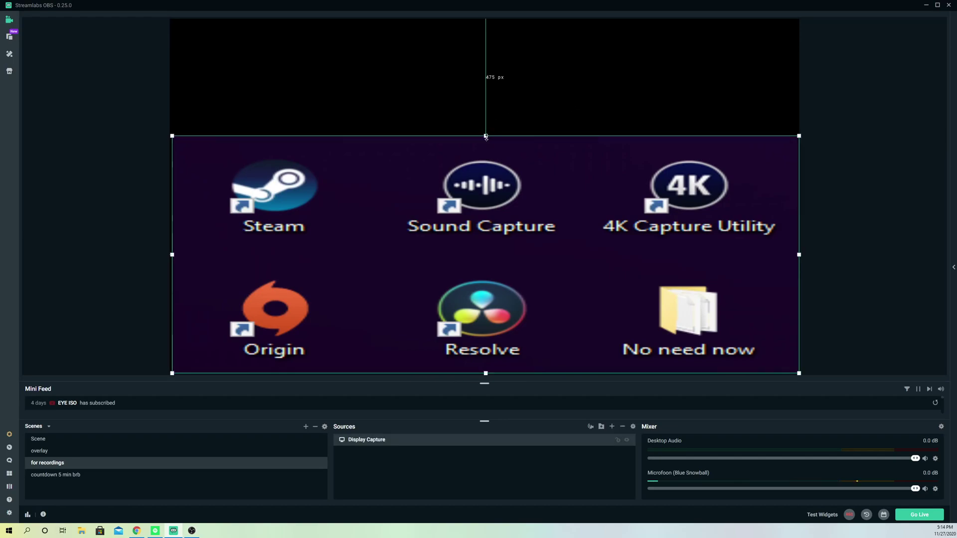
left_click_drag(484, 137, 474, 18)
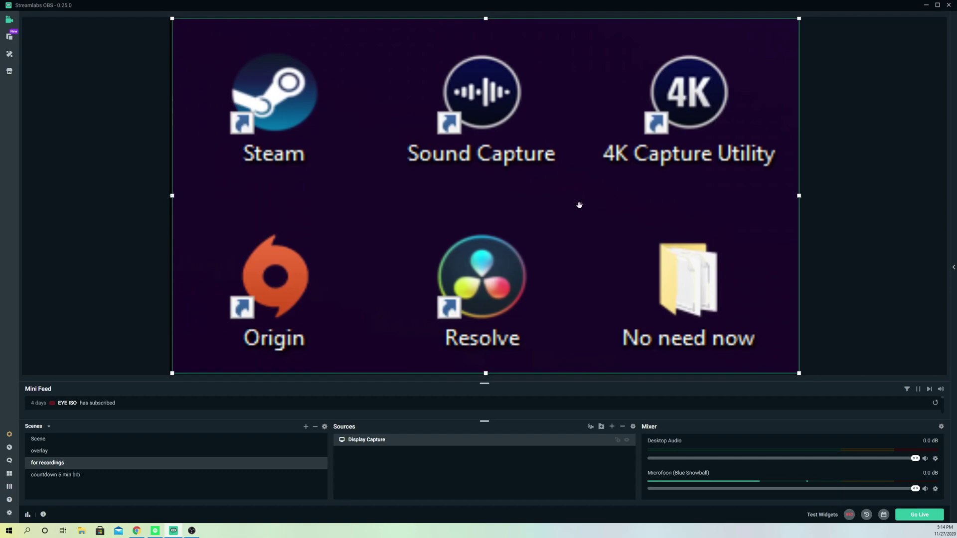